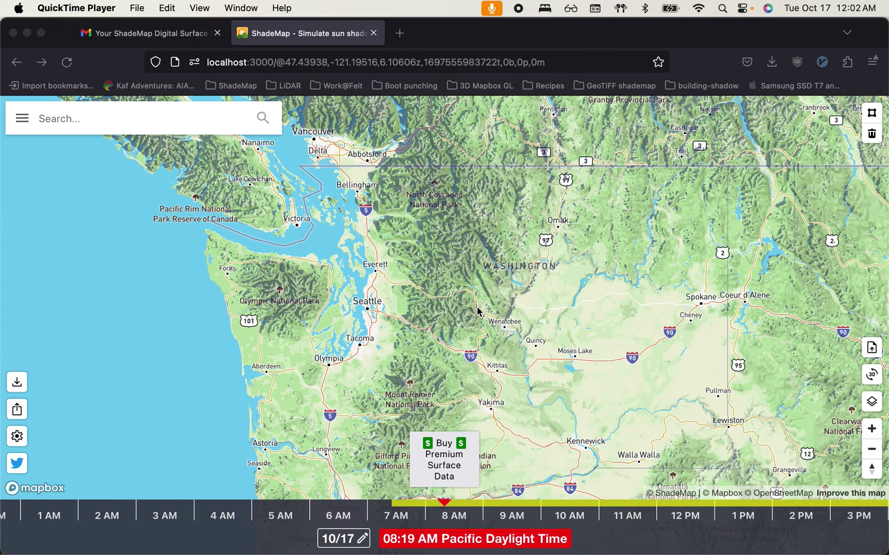
Step: Search for 'space needle' and set the shadow time to 10:32 AM
click(140, 118)
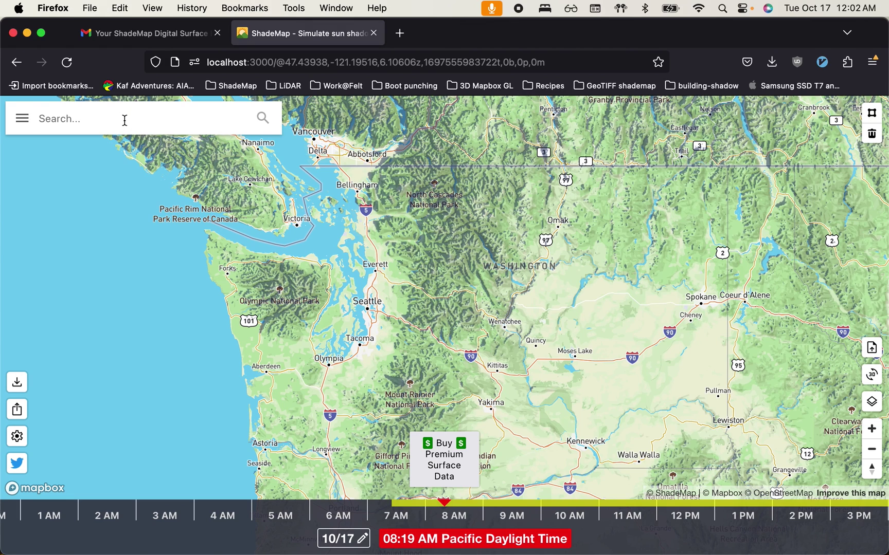
text(space nee)
text(dle)
key(Return)
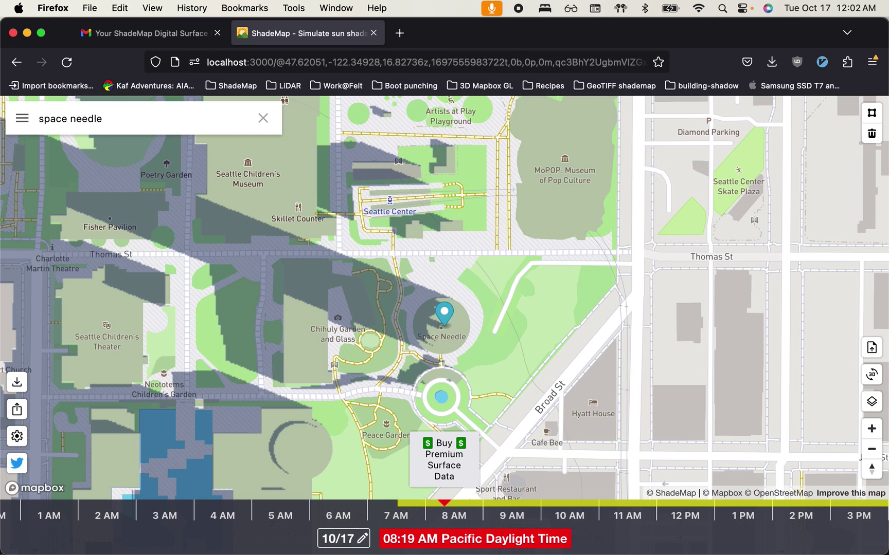
mouse_move(529, 515)
mouse_down()
mouse_move(326, 495)
mouse_move(389, 497)
mouse_up()
mouse_move(652, 395)
mouse_down()
mouse_move(688, 338)
mouse_move(697, 348)
mouse_up()
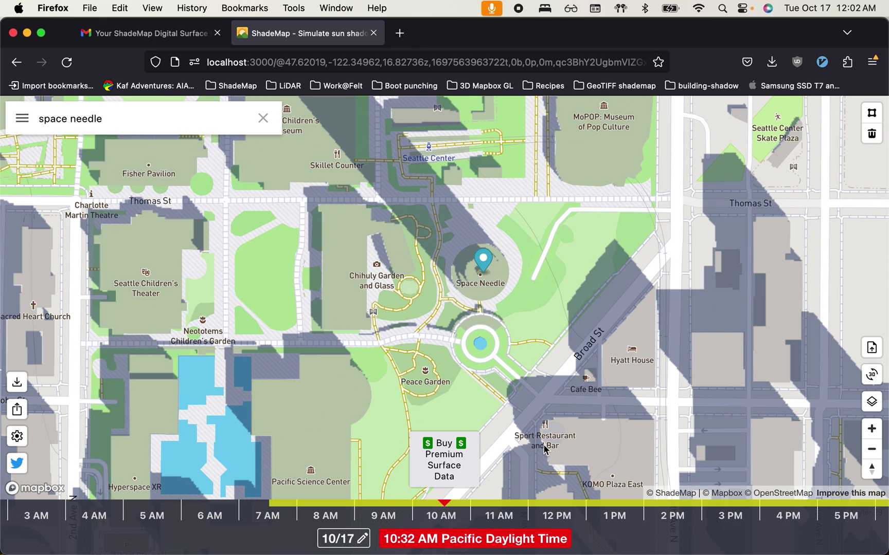
Step: Open the premium surface data offer and review its 1 km² area and centre coordinates
click(456, 460)
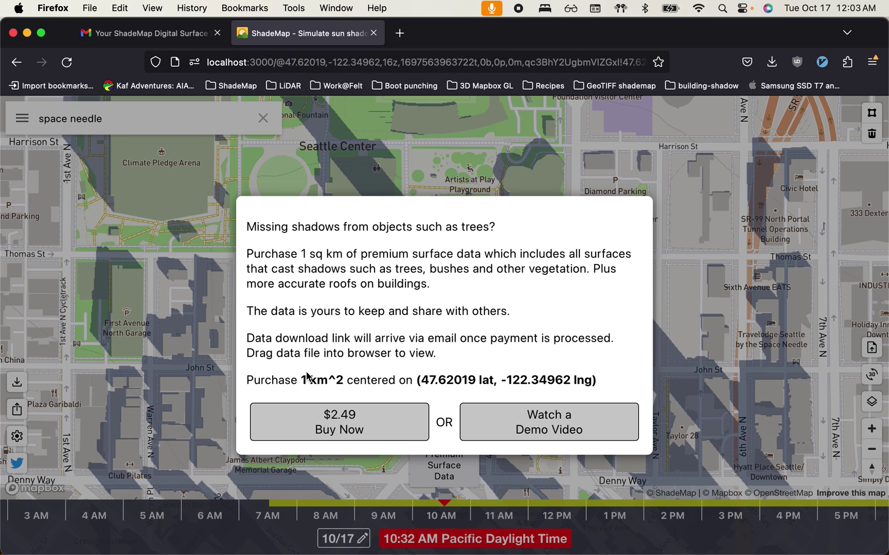
drag(299, 380, 349, 380)
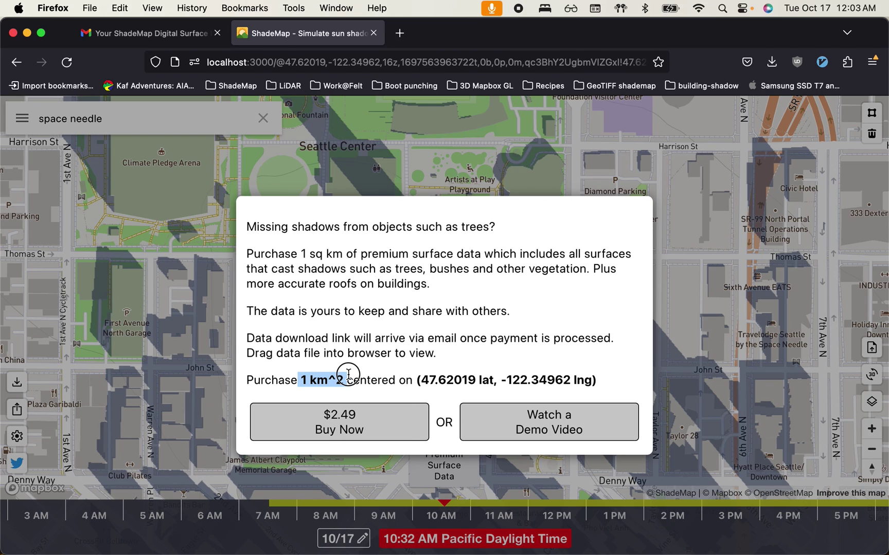
drag(415, 382, 597, 381)
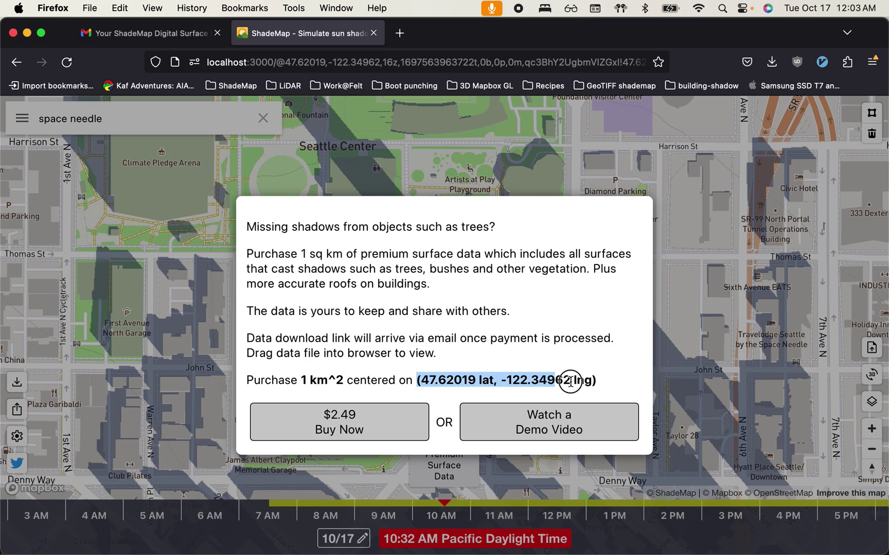
click(399, 325)
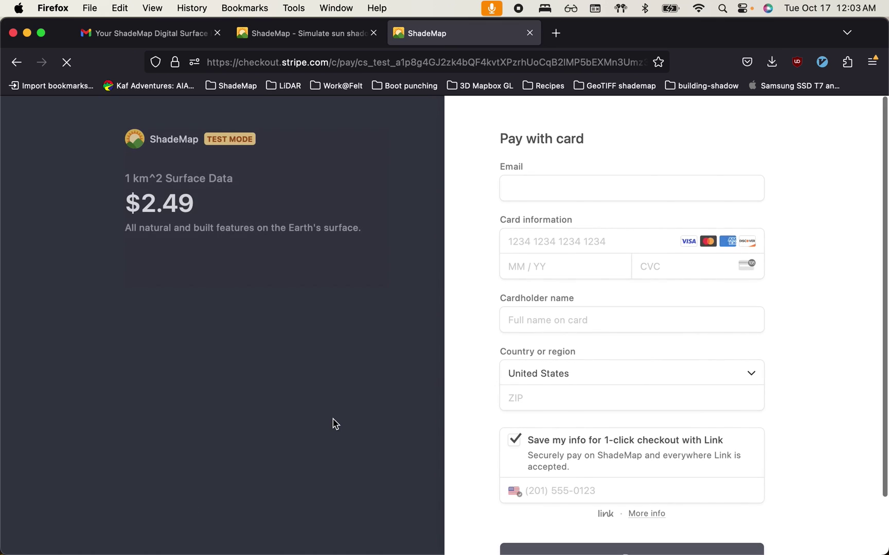
Step: Enter the suggested contact email, then the card number, expiry date and CVC
click(540, 186)
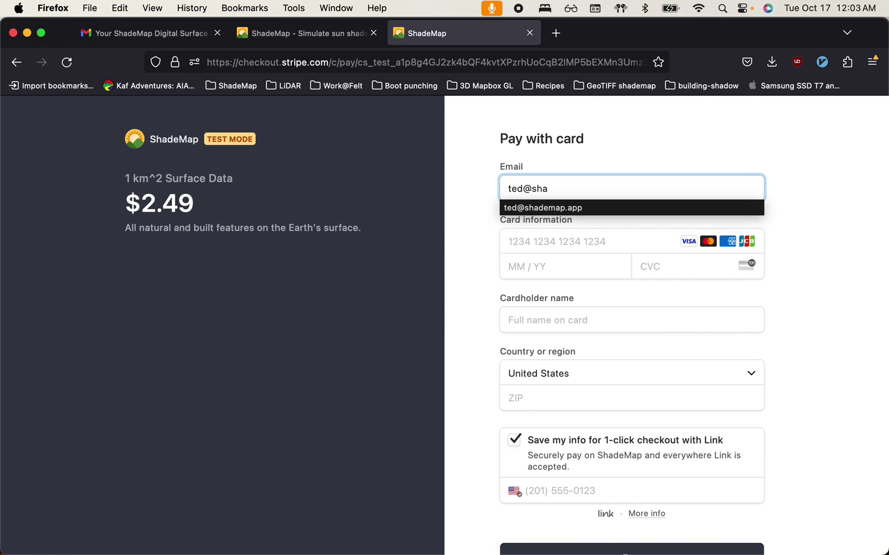
key(Down)
key(Return)
key(Tab)
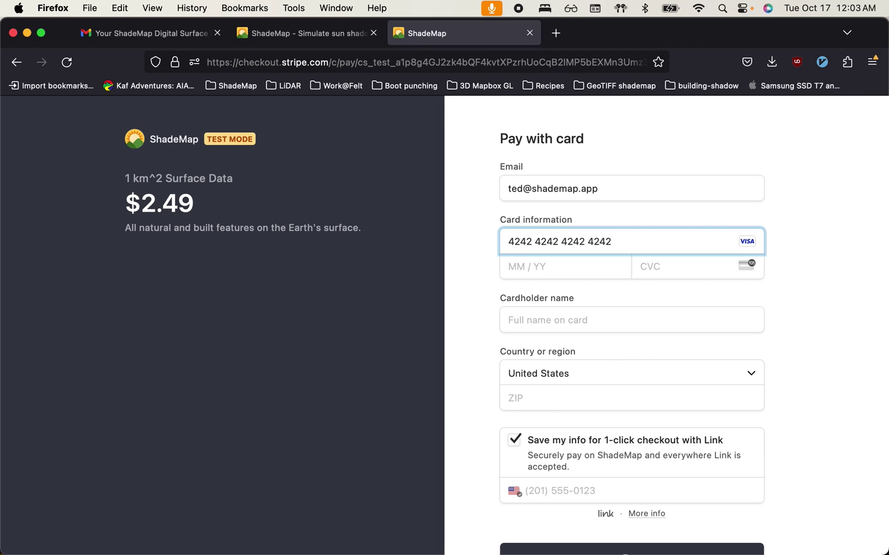
key(Tab)
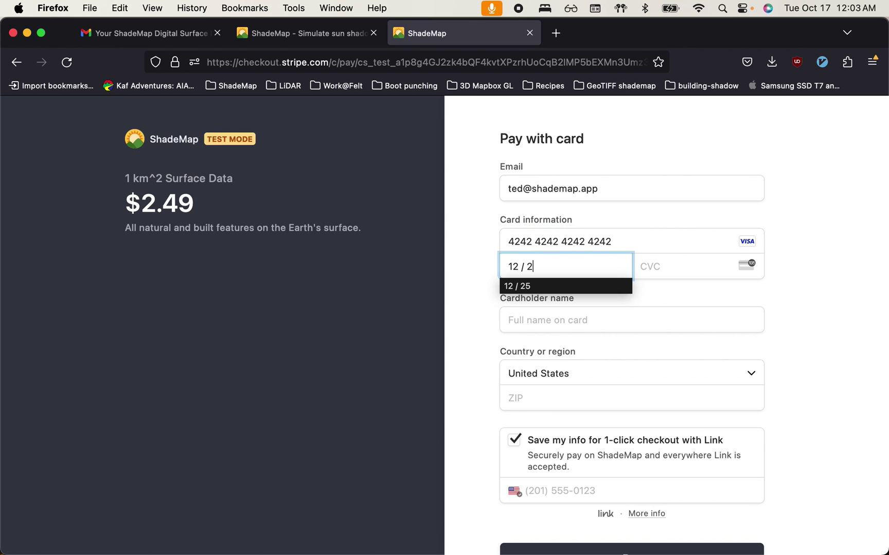
key(Tab)
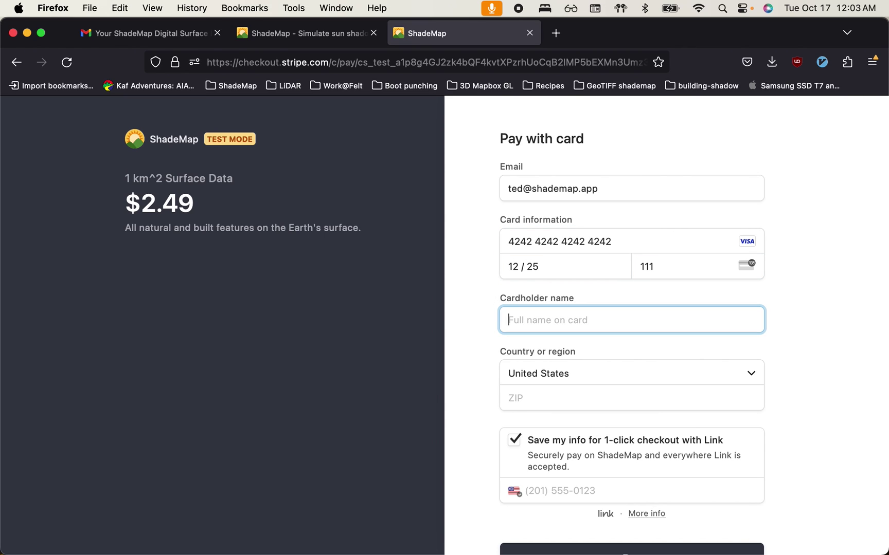
Step: Fill in the cardholder name and ZIP, turn off 'Save my info', and pay $2.49
key(Tab)
key(Tab)
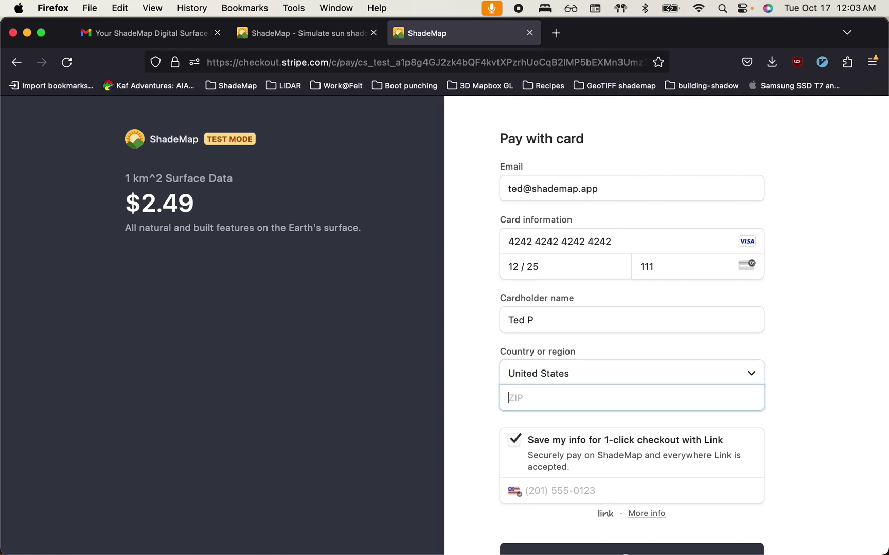
text(98111)
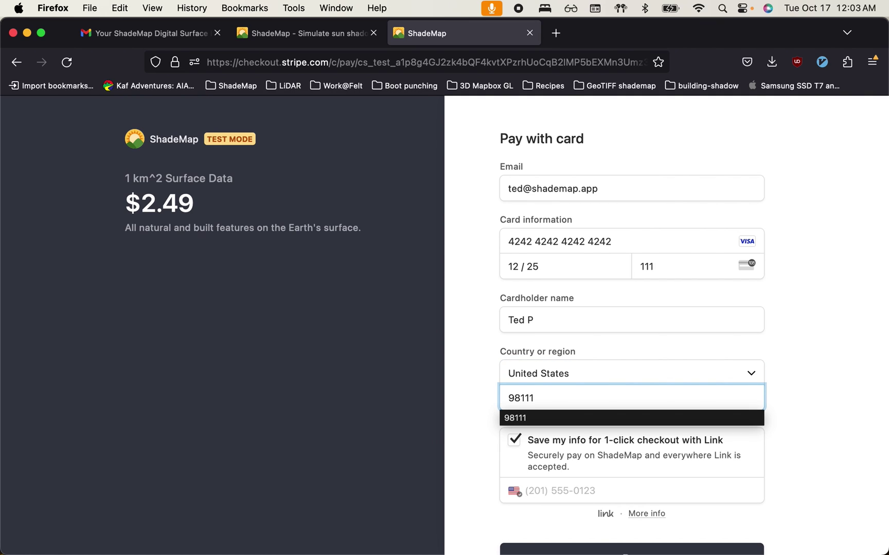
click(478, 335)
click(514, 439)
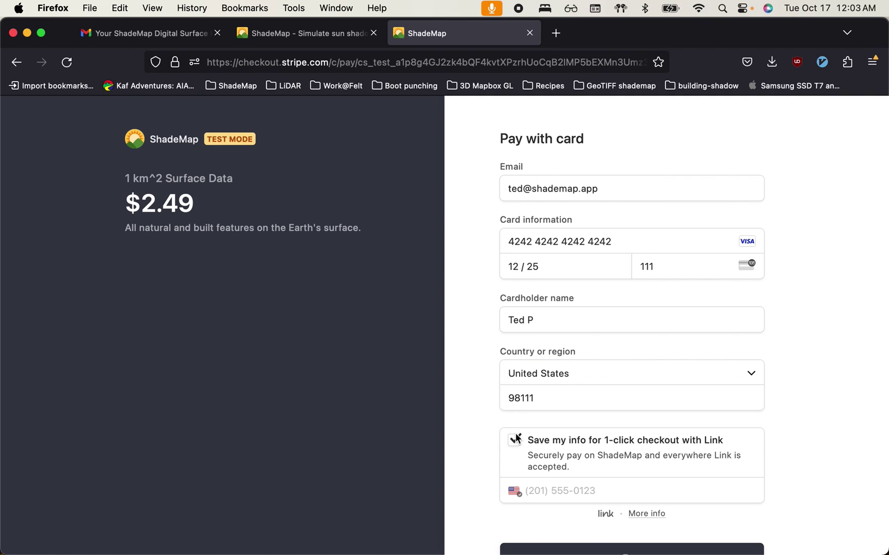
click(514, 439)
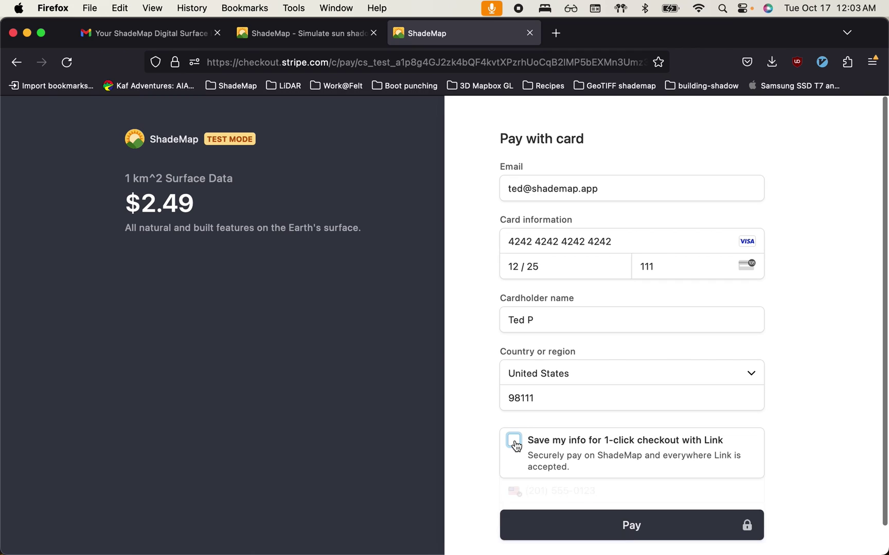
click(586, 520)
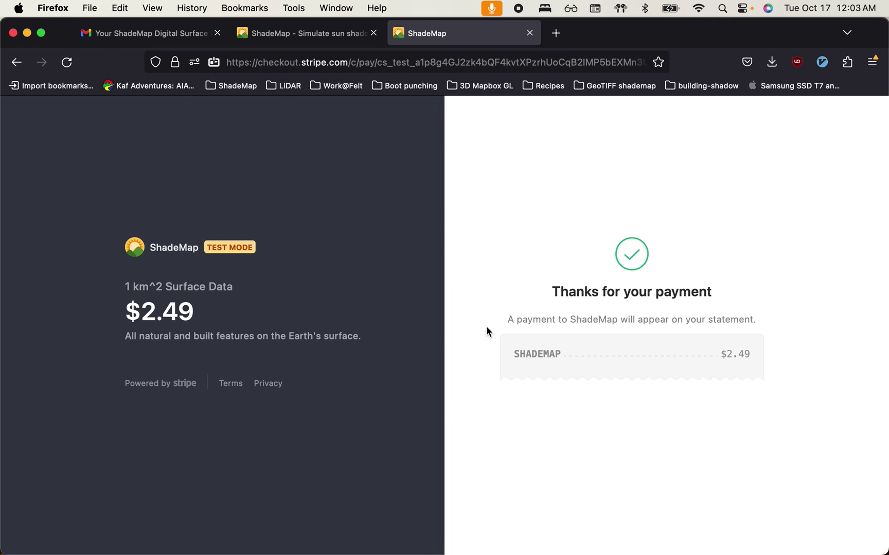
Step: Go to Gmail and expand the newly arrived ShadeMap purchase email
click(150, 33)
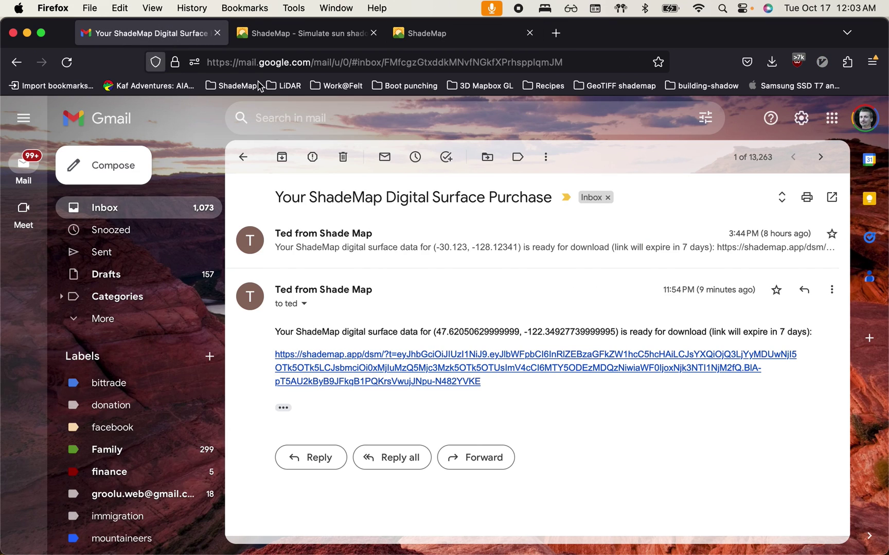
click(827, 542)
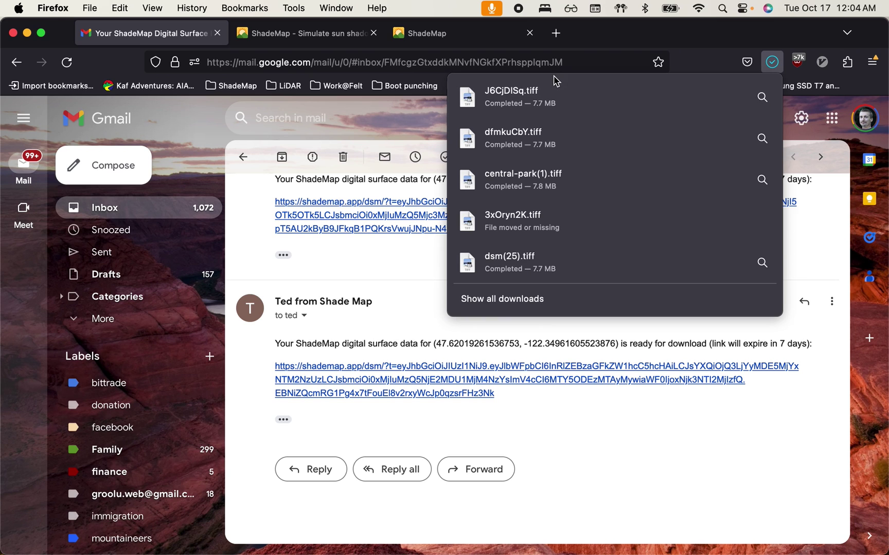
Step: Back in ShadeMap, close the purchase dialog and drop the downloaded TIFF onto the map
click(309, 32)
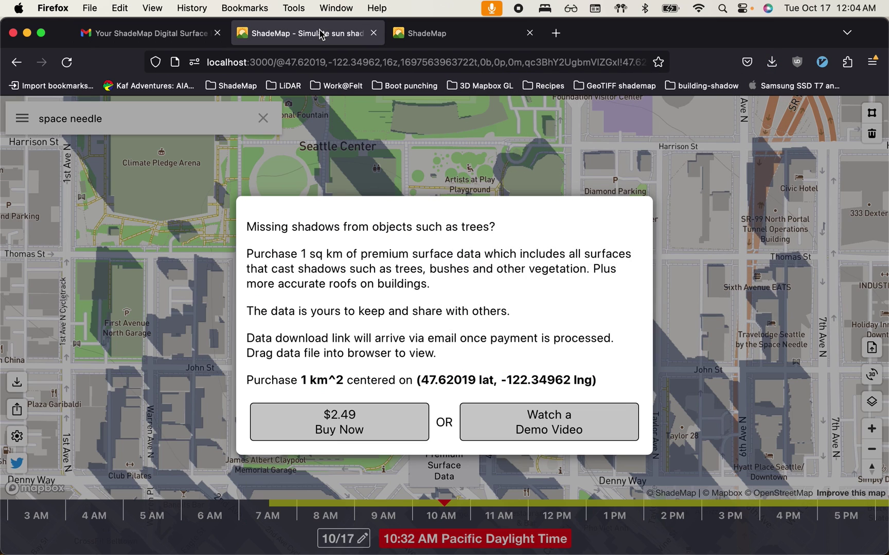
click(405, 160)
click(772, 61)
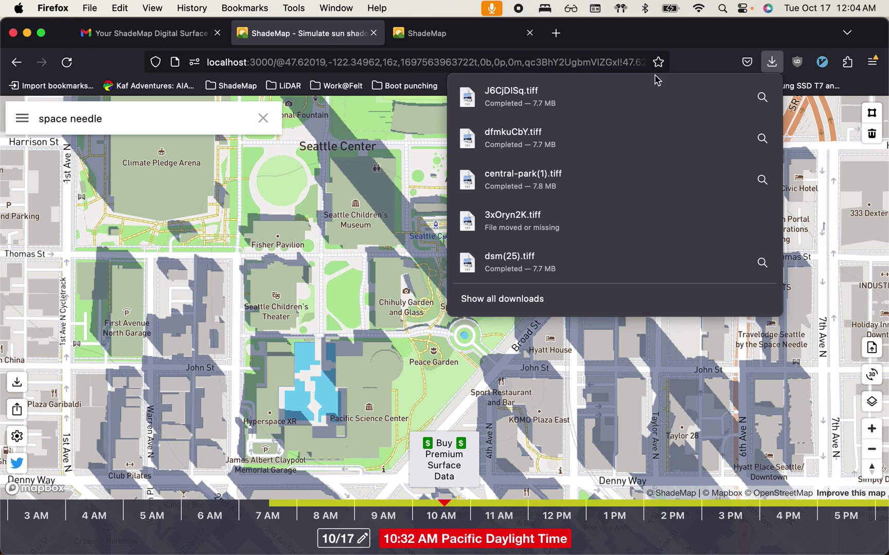
drag(528, 97, 390, 326)
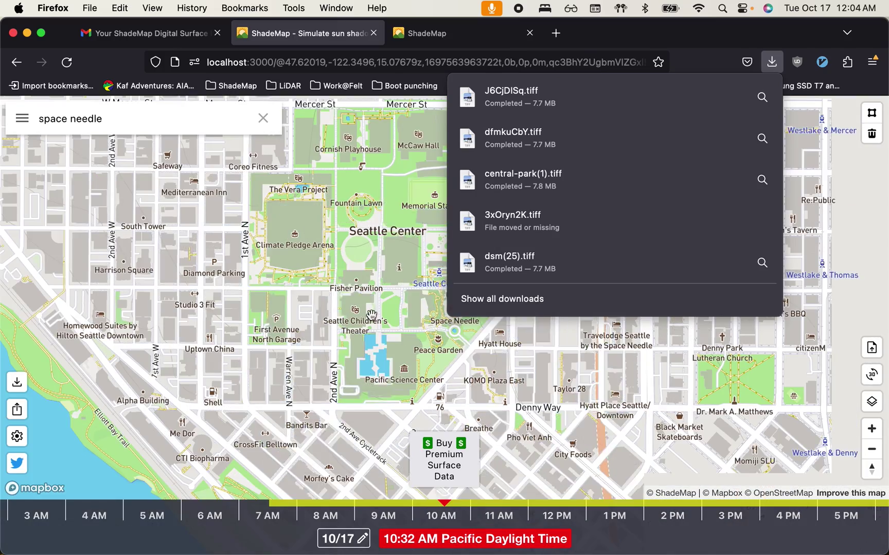
click(472, 349)
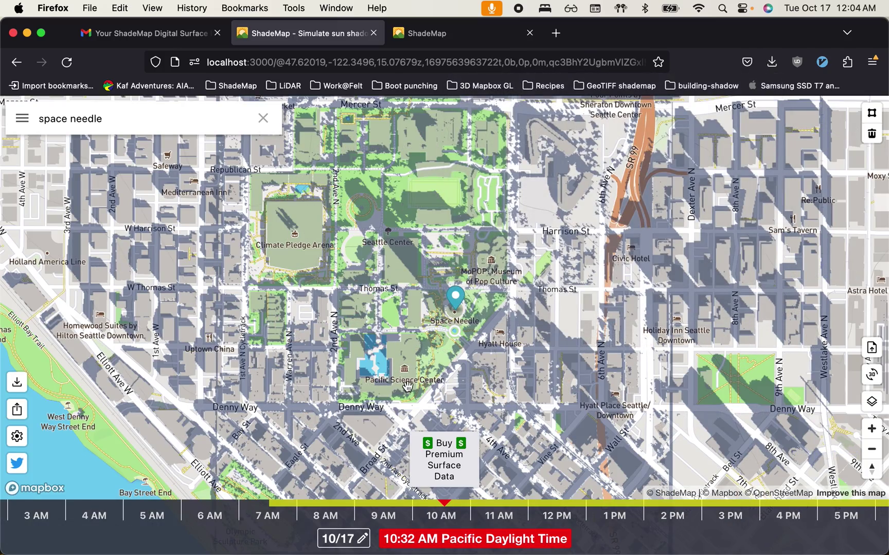
Step: Zoom in on the Space Needle, sweep through the day, and settle on 11:40 AM
double_click(472, 348)
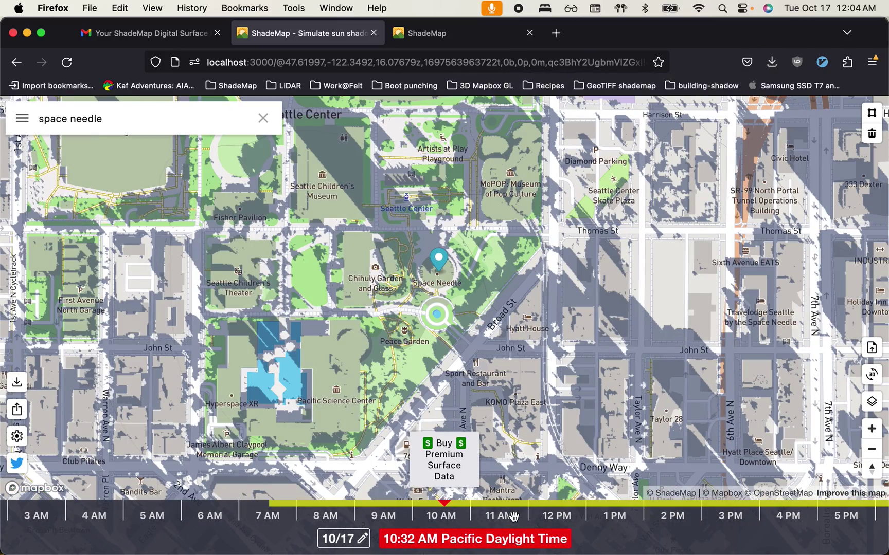
mouse_move(514, 516)
mouse_down()
mouse_move(396, 498)
mouse_move(431, 498)
mouse_up()
double_click(472, 348)
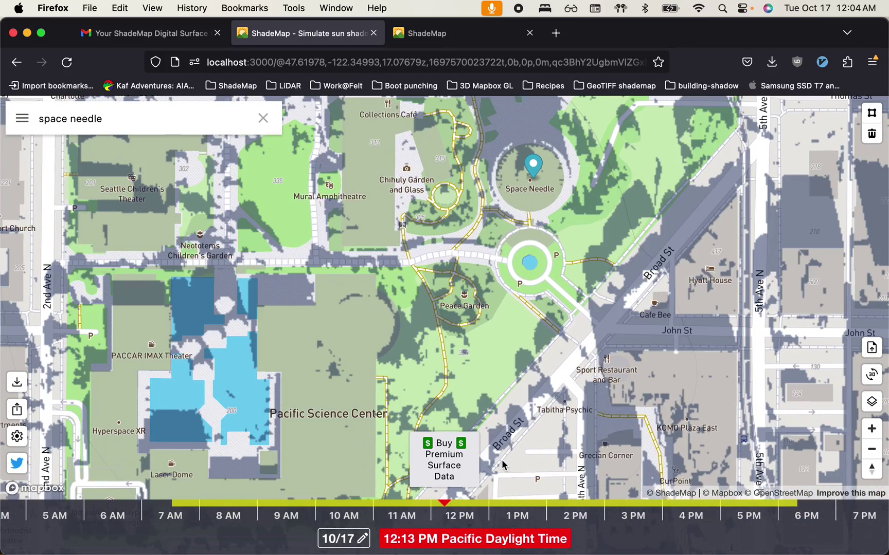
drag(531, 504, 265, 493)
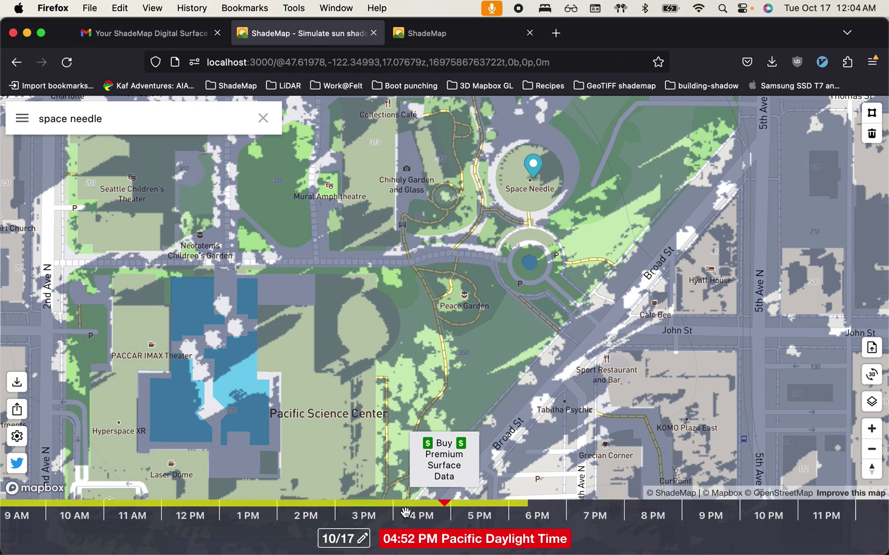
mouse_move(406, 514)
mouse_down()
mouse_move(602, 522)
mouse_move(746, 514)
mouse_up()
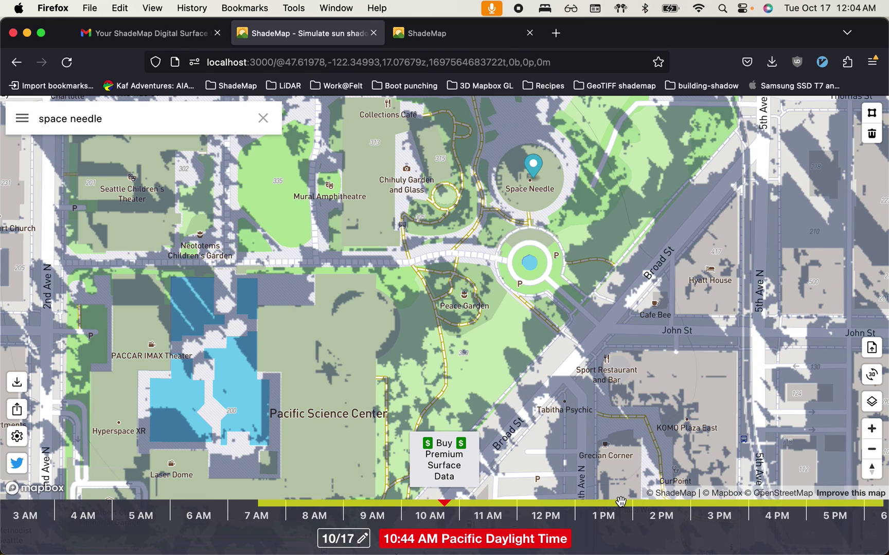
drag(619, 505, 569, 506)
click(871, 449)
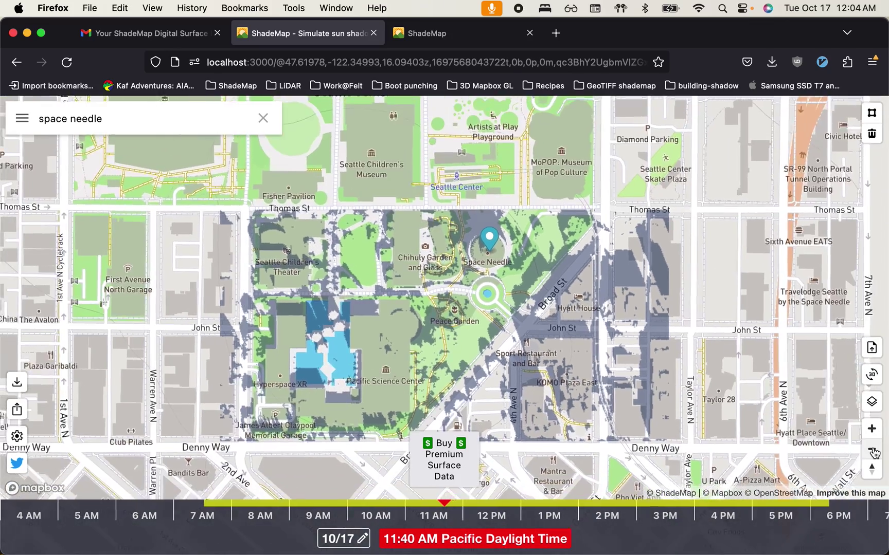